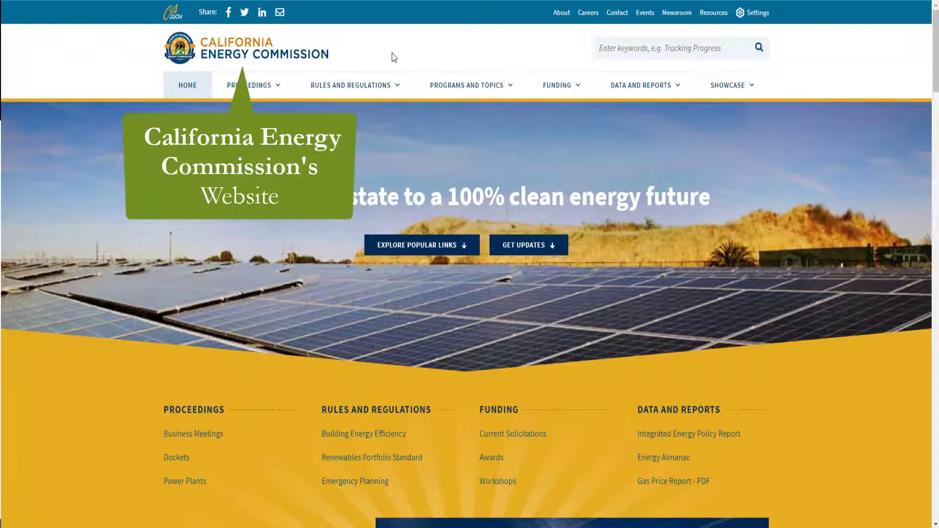
- Show the Rules and Regulations dropdown on the California Energy Commission site
{"action": "left_click", "coordinate": [393, 87]}
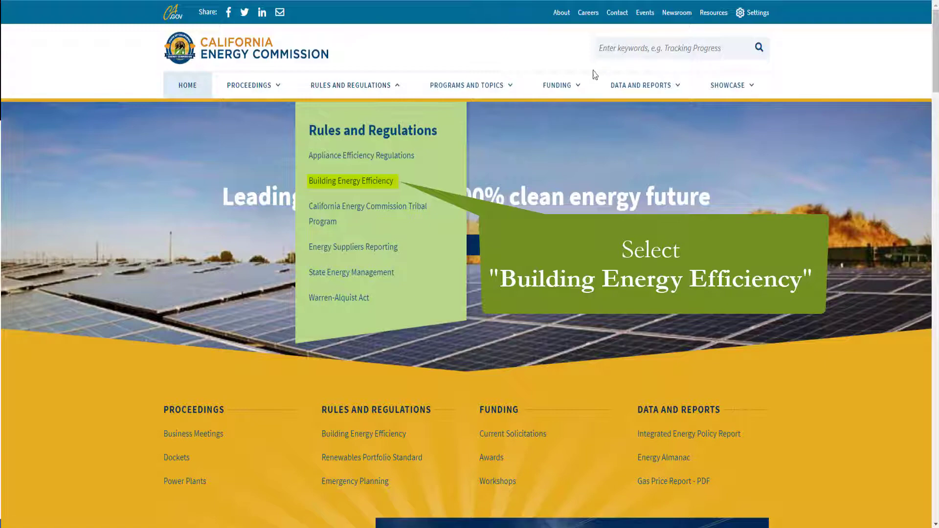
- Go through Building Energy Efficiency and Title 24 Standards to the 2019 Standards page
{"action": "left_click", "coordinate": [385, 183]}
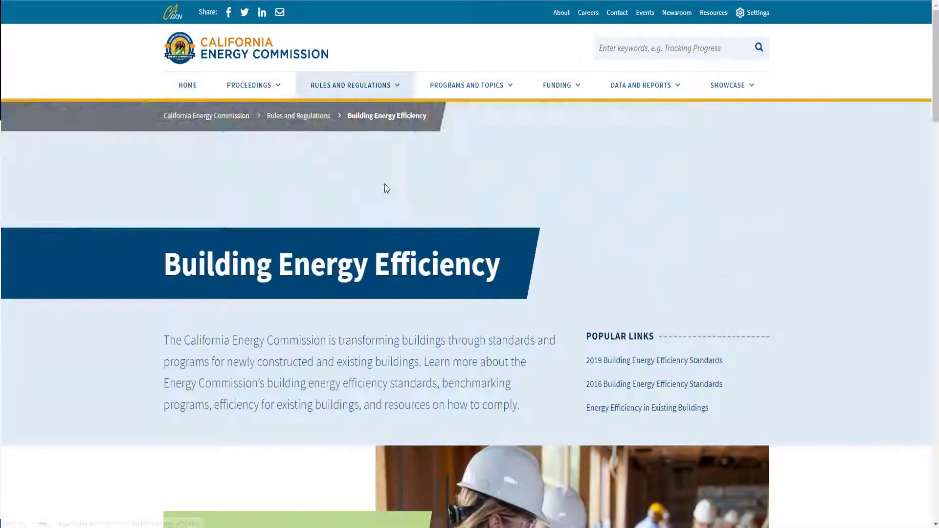
{"action": "scroll", "coordinate": [343, 190], "scroll_direction": "down", "scroll_amount": 10}
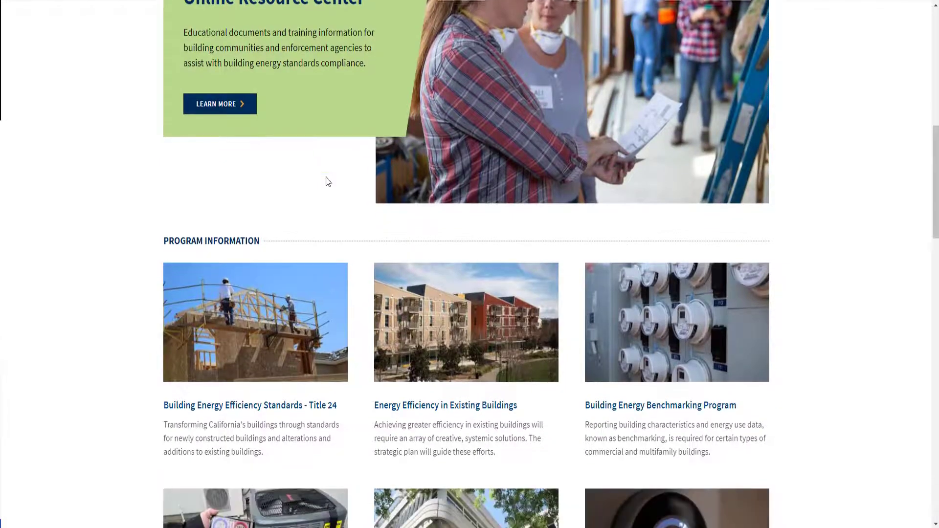
{"action": "scroll", "coordinate": [328, 182], "scroll_direction": "down", "scroll_amount": 2}
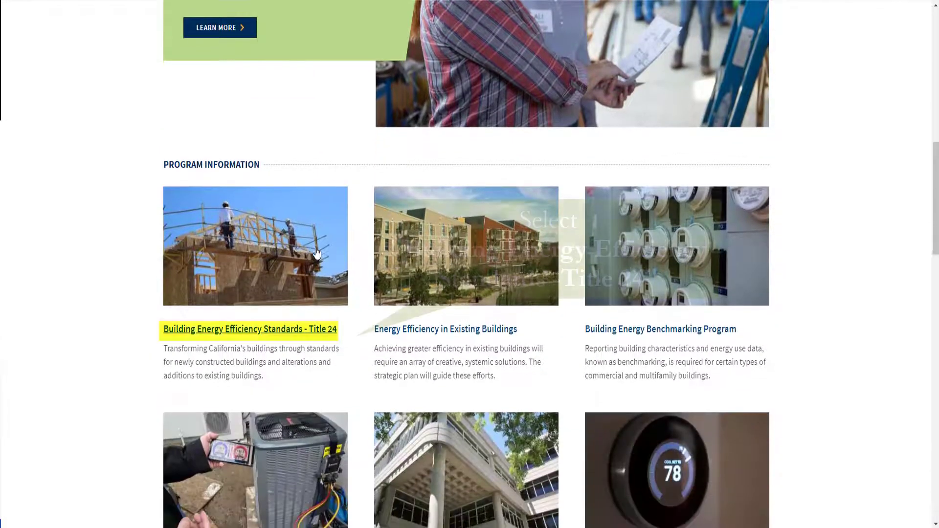
{"action": "left_click", "coordinate": [291, 269]}
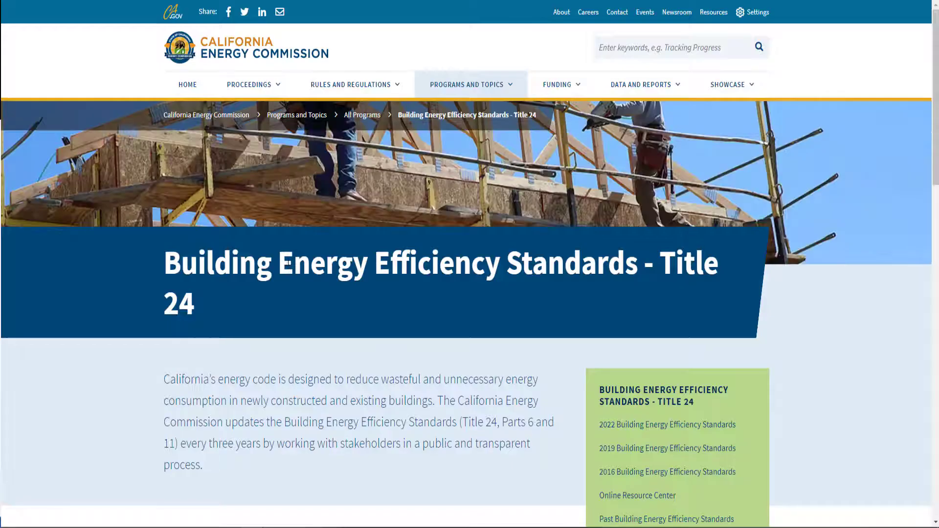
{"action": "scroll", "coordinate": [347, 308], "scroll_direction": "down", "scroll_amount": 7}
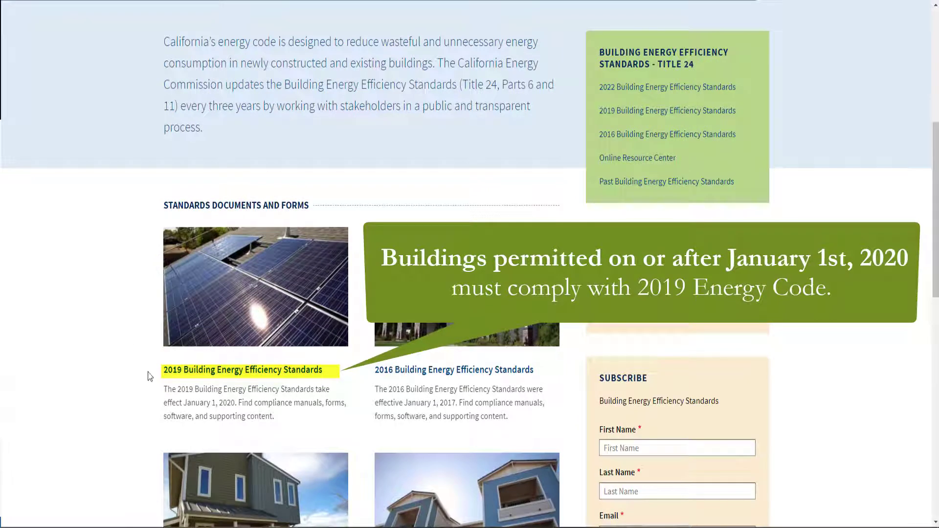
{"action": "left_click", "coordinate": [190, 377]}
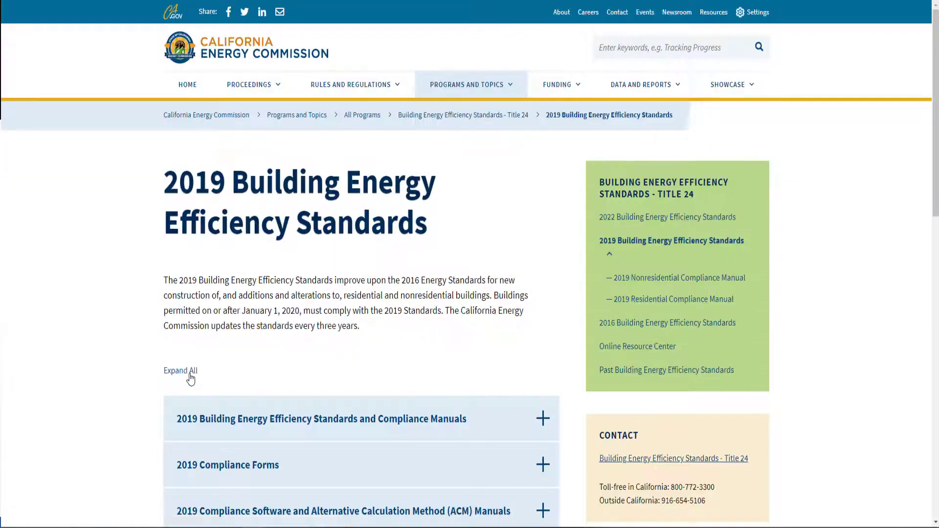
- Expand 2019 Compliance Forms and open 2019 Nonresidential Compliance Forms
{"action": "scroll", "coordinate": [274, 389], "scroll_direction": "down", "scroll_amount": 1}
{"action": "scroll", "coordinate": [274, 385], "scroll_direction": "down", "scroll_amount": 1}
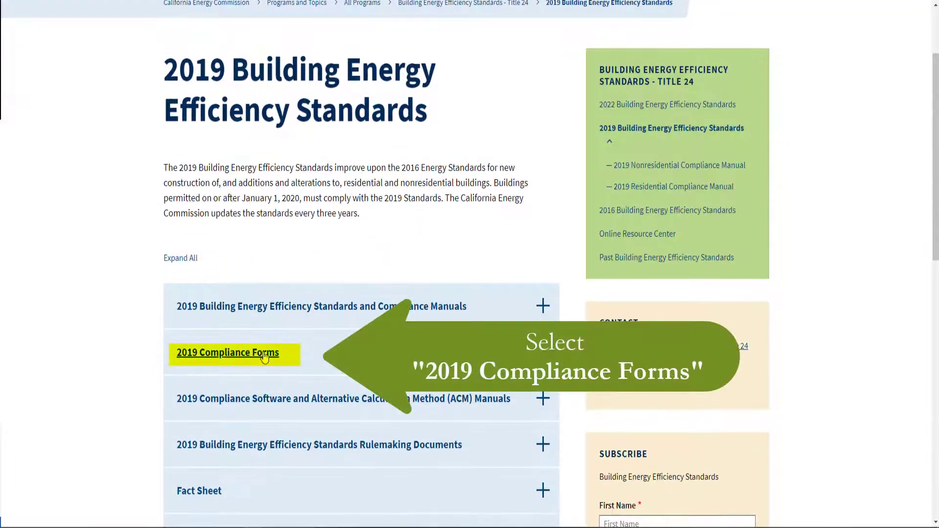
{"action": "left_click", "coordinate": [268, 358]}
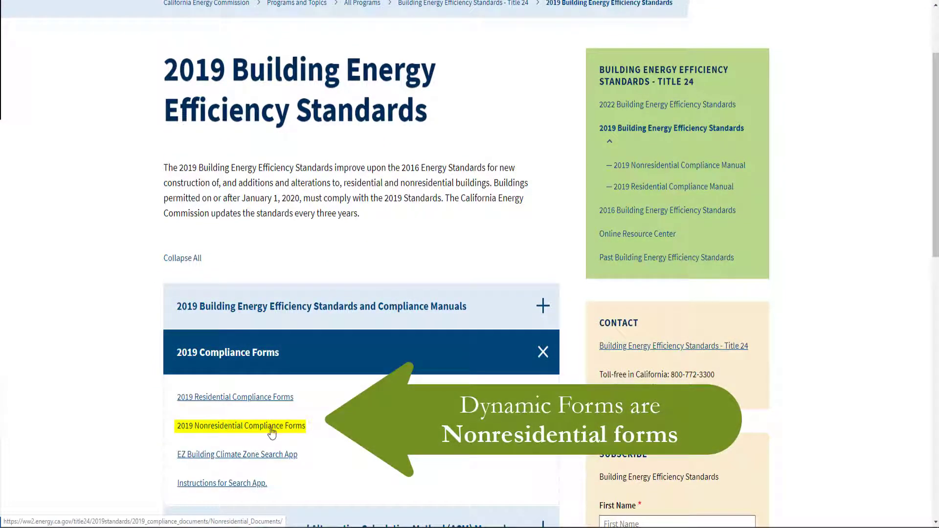
{"action": "left_click", "coordinate": [272, 433]}
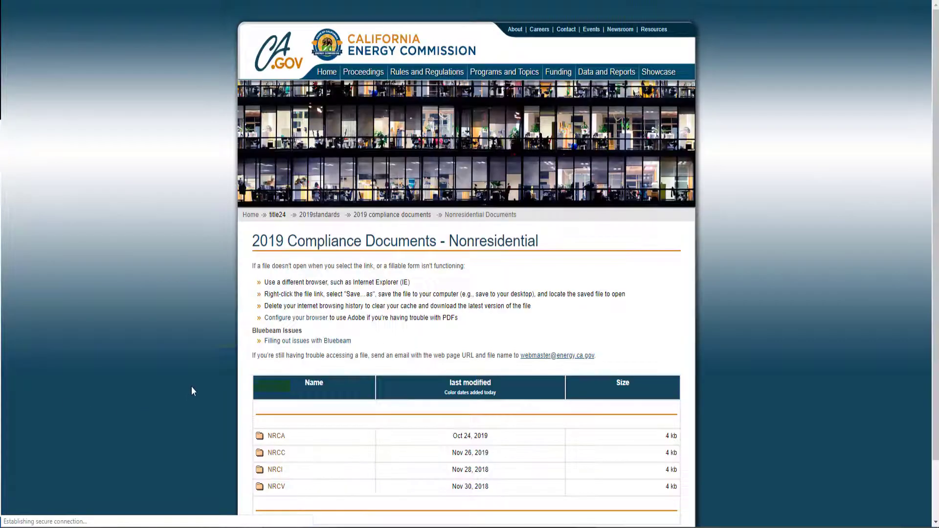
- Open the NRCC folder and download 2019-NRCC-LTS-E.pdf
{"action": "scroll", "coordinate": [191, 386], "scroll_direction": "down", "scroll_amount": 1}
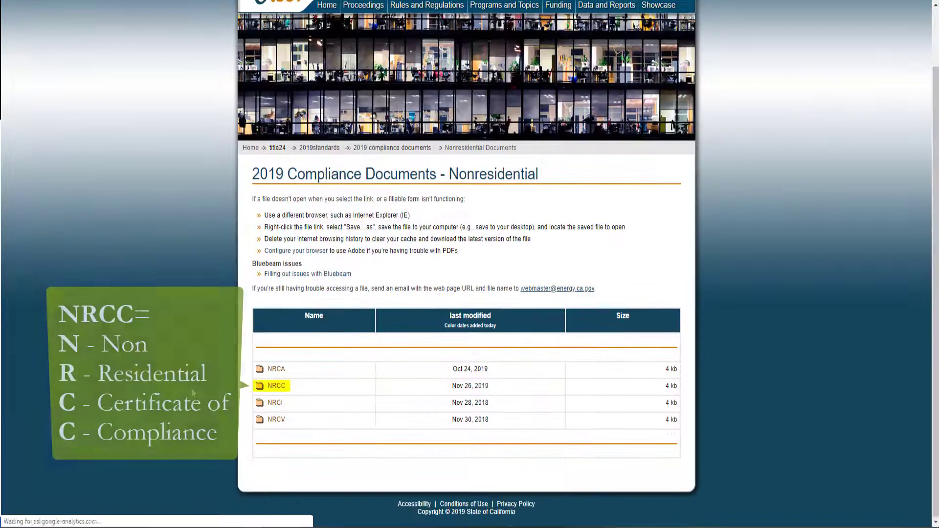
{"action": "left_click", "coordinate": [284, 388]}
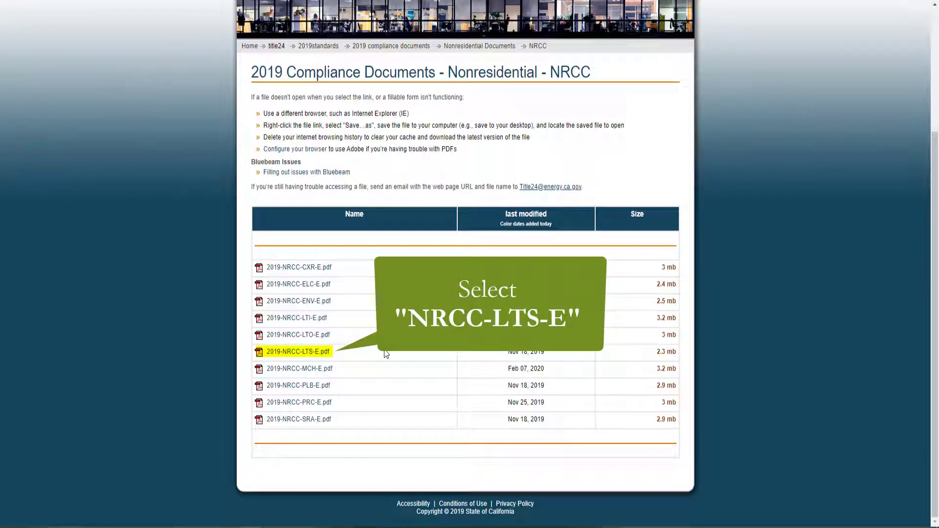
{"action": "left_click", "coordinate": [324, 357]}
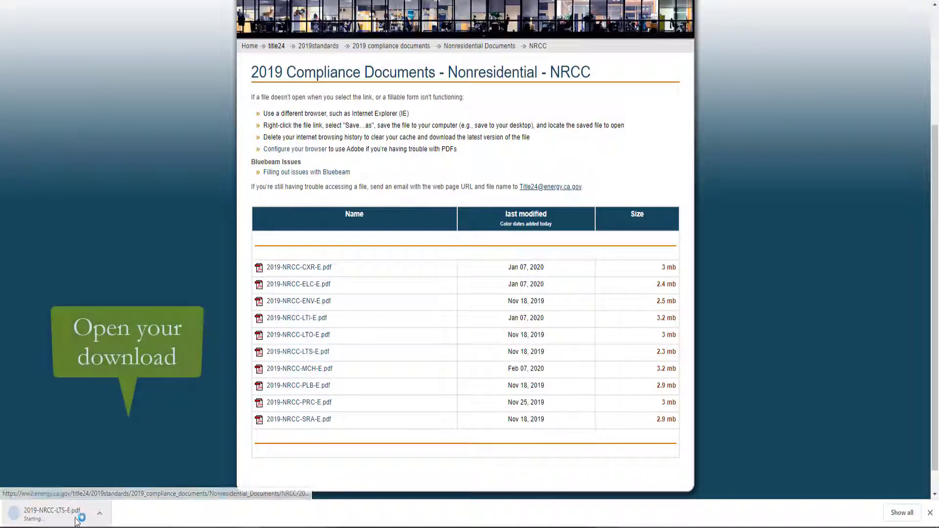
- Set the download to open when done, then save the PDF from Chrome's viewer
{"action": "left_click", "coordinate": [101, 517]}
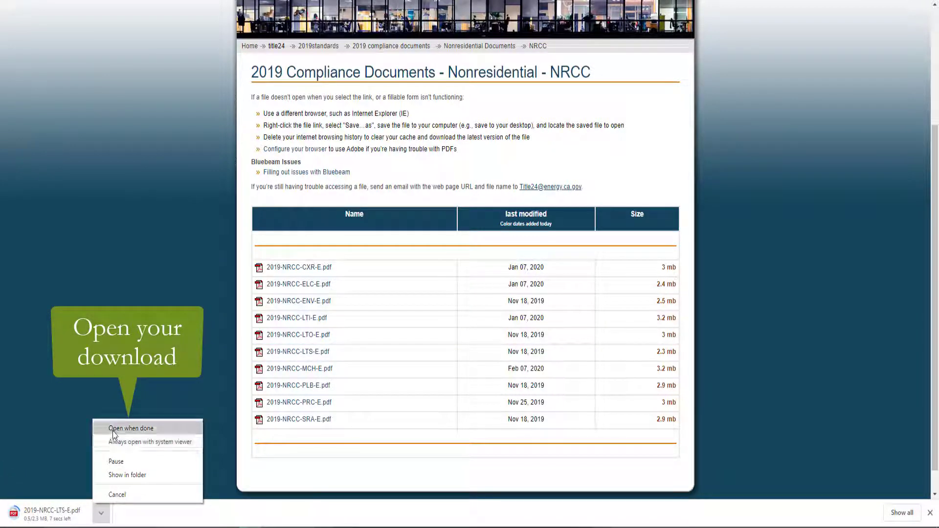
{"action": "left_click", "coordinate": [157, 431]}
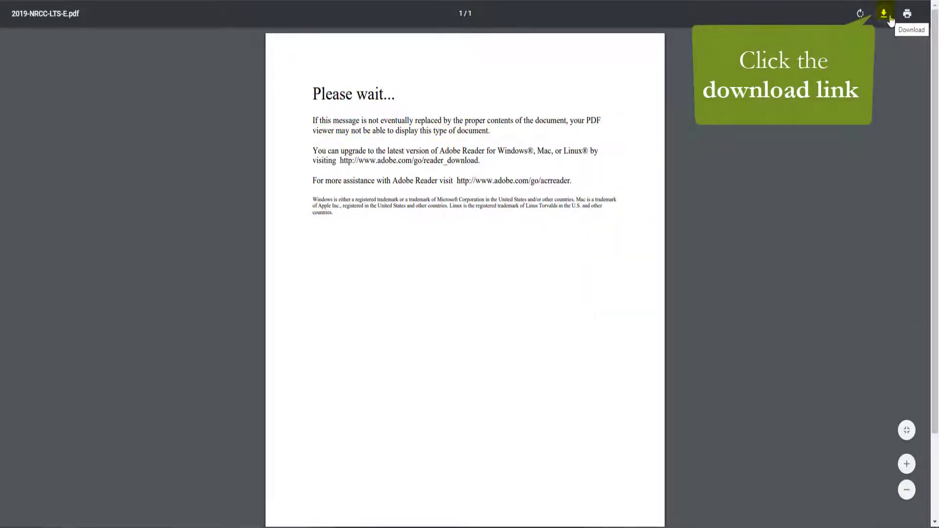
{"action": "left_click", "coordinate": [889, 17]}
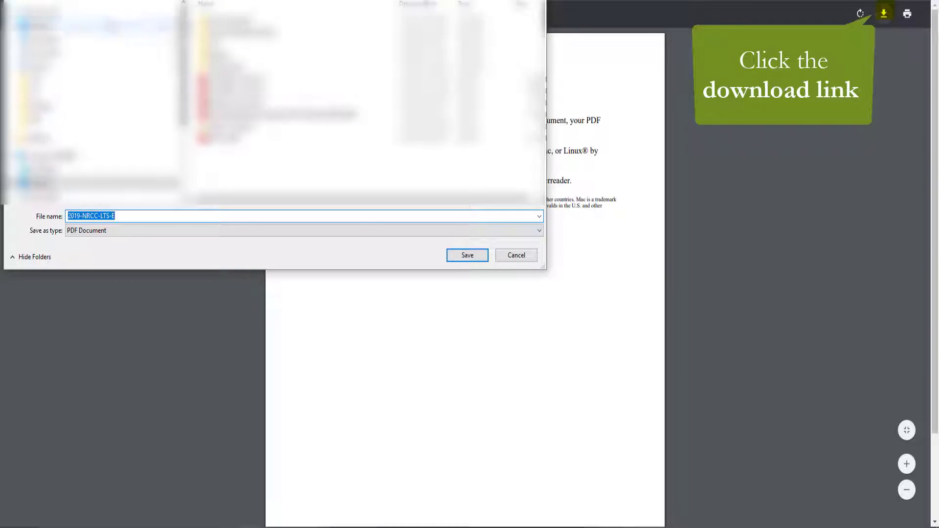
- Save the form to the Desktop as 2019-NRCC-LTS-E and choose Open with for it
{"action": "left_click", "coordinate": [466, 255]}
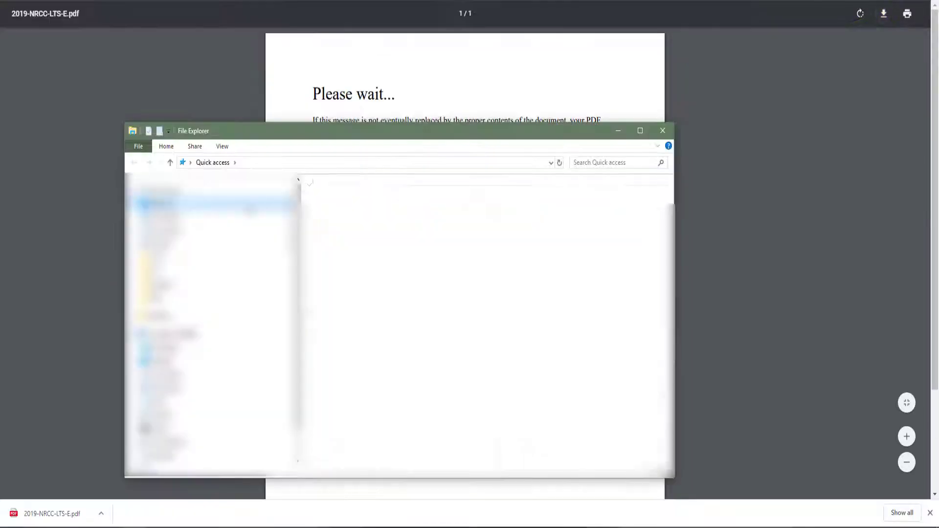
{"action": "right_click", "coordinate": [372, 202]}
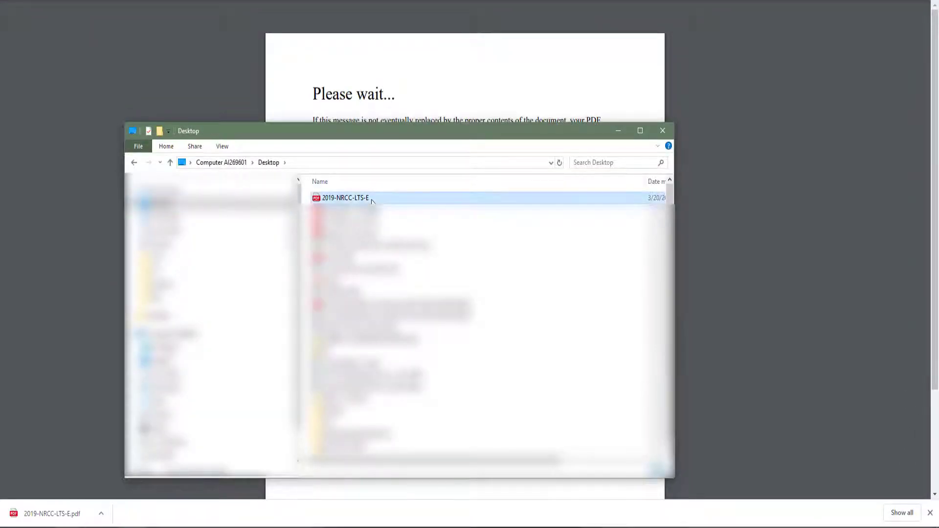
{"action": "left_click", "coordinate": [514, 310]}
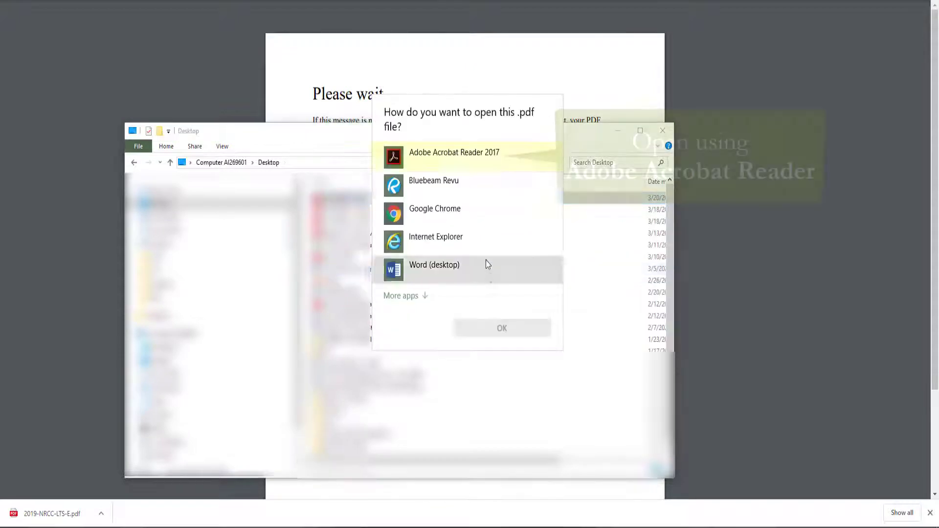
- Open 2019-NRCC-LTS-E with Adobe Acrobat Reader 2017
{"action": "double_click", "coordinate": [515, 156]}
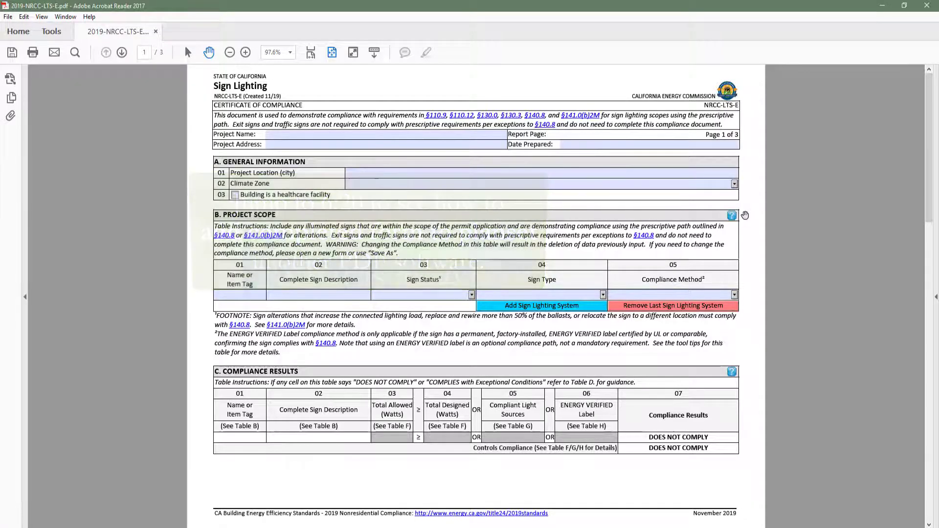
- Enter San Rafael as the project location and pick climate zone 2
{"action": "left_click", "coordinate": [693, 173]}
{"action": "type", "text": "San Rafael"}
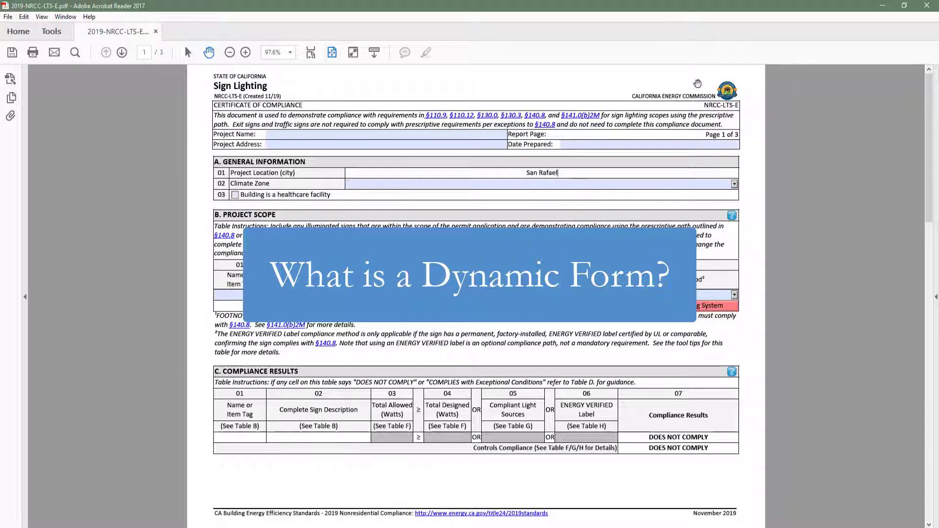
{"action": "left_click", "coordinate": [729, 183]}
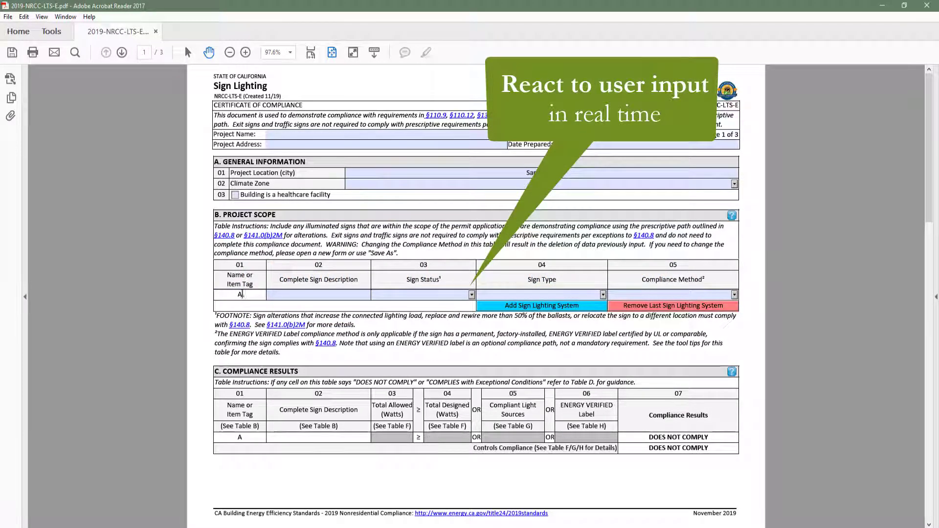
- Add sign A1 'Greeting' as New, Outdoor, using Max Allowed Lighting Power
{"action": "left_click", "coordinate": [287, 293]}
{"action": "type", "text": "Greeting"}
{"action": "left_click", "coordinate": [473, 295]}
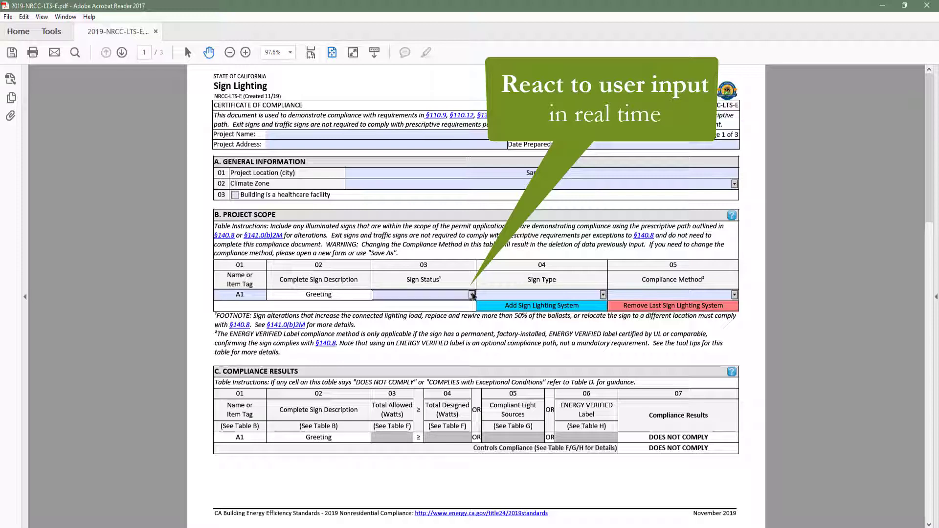
{"action": "left_click", "coordinate": [423, 314]}
{"action": "left_click", "coordinate": [603, 295]}
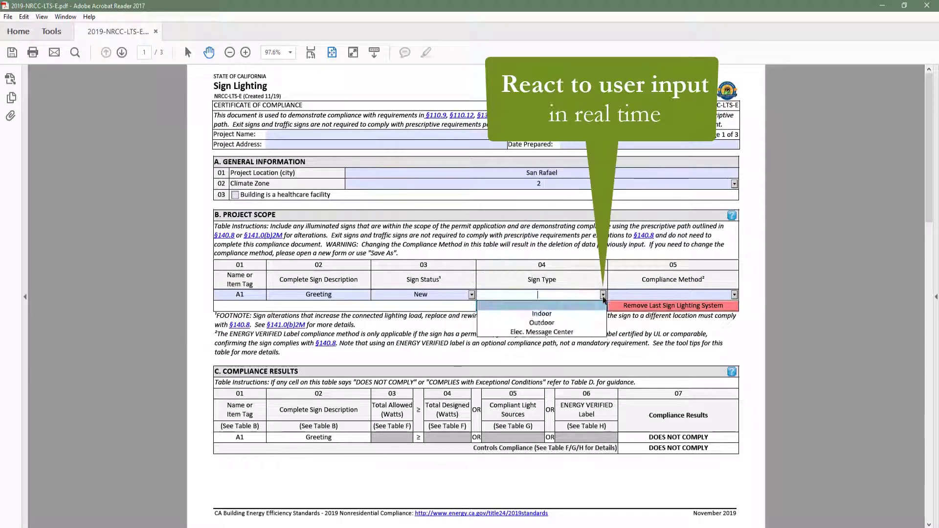
{"action": "left_click", "coordinate": [541, 323]}
{"action": "left_click", "coordinate": [734, 295]}
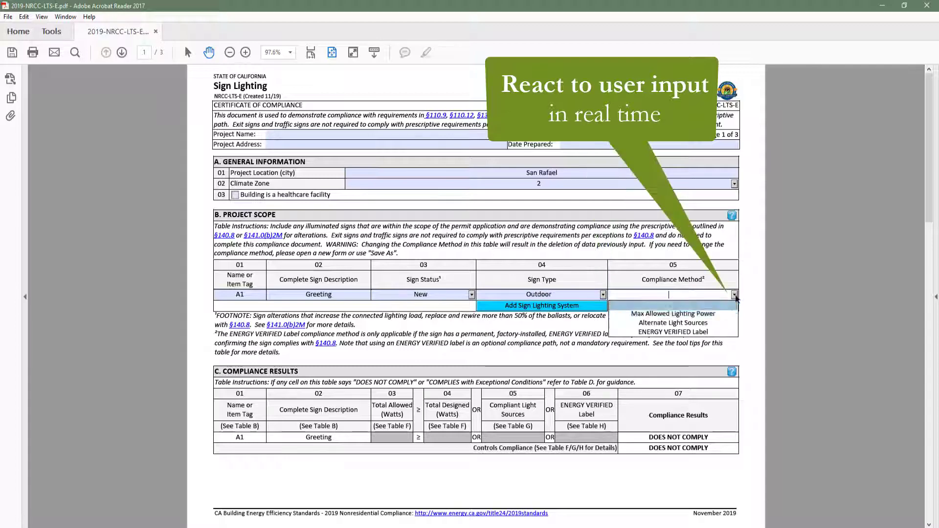
{"action": "left_click", "coordinate": [673, 314]}
{"action": "scroll", "coordinate": [748, 320], "scroll_direction": "down", "scroll_amount": 1}
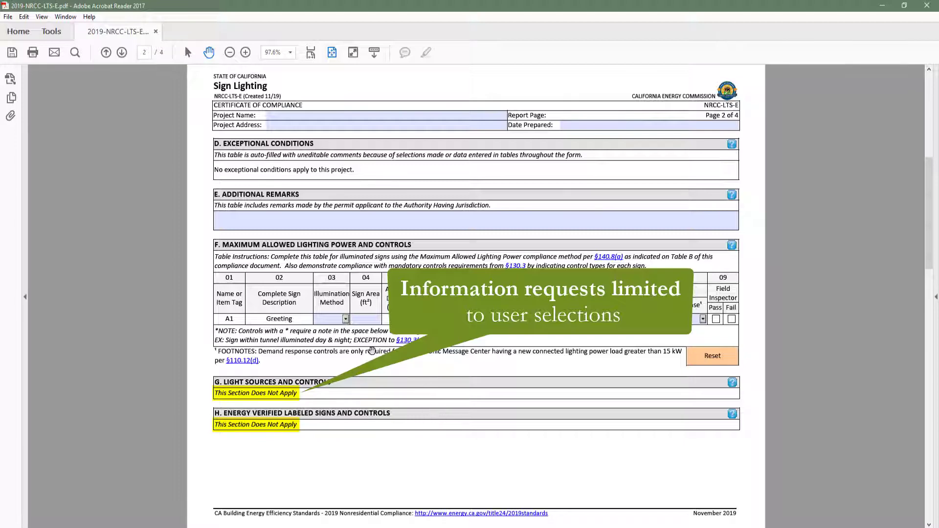
- Set sign A1's illumination method to Internally, after briefly trying Externally
{"action": "left_click", "coordinate": [345, 319]}
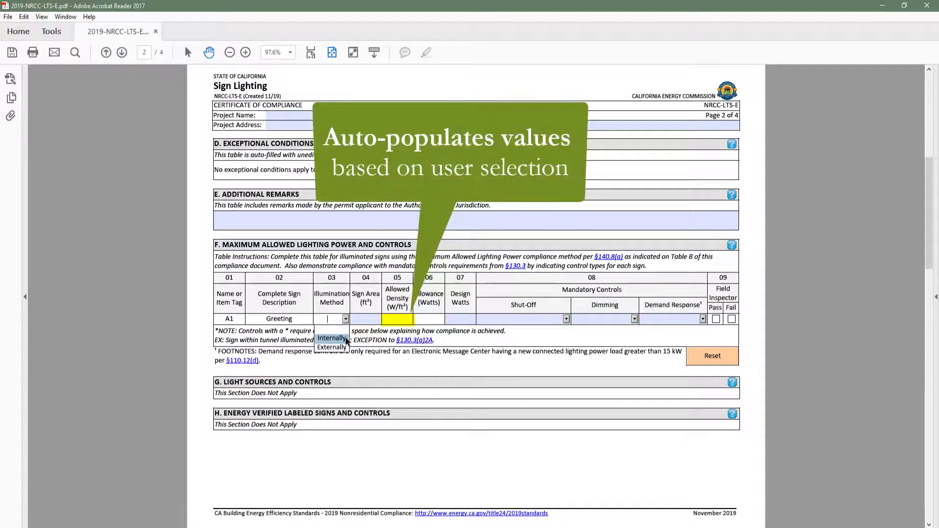
{"action": "left_click", "coordinate": [343, 339]}
{"action": "left_click", "coordinate": [345, 319]}
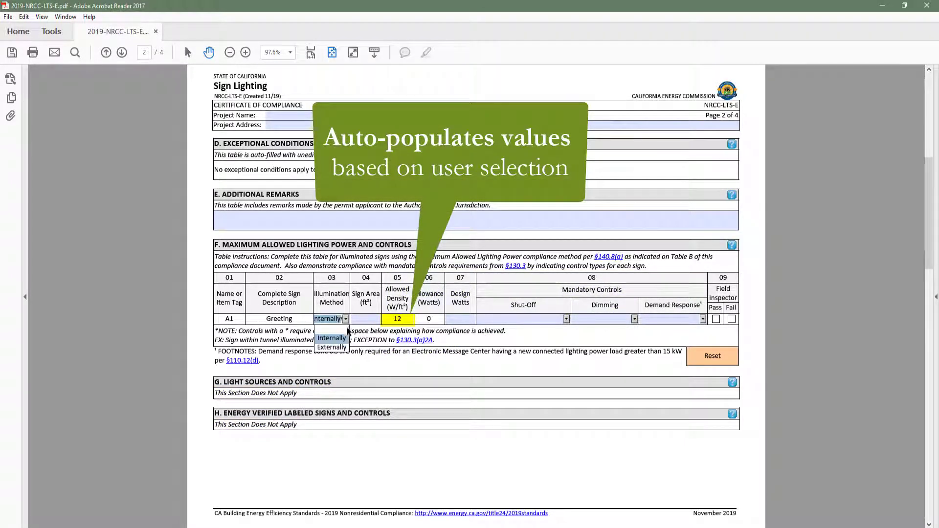
{"action": "left_click", "coordinate": [345, 348]}
{"action": "left_click", "coordinate": [346, 319]}
{"action": "left_click", "coordinate": [343, 338]}
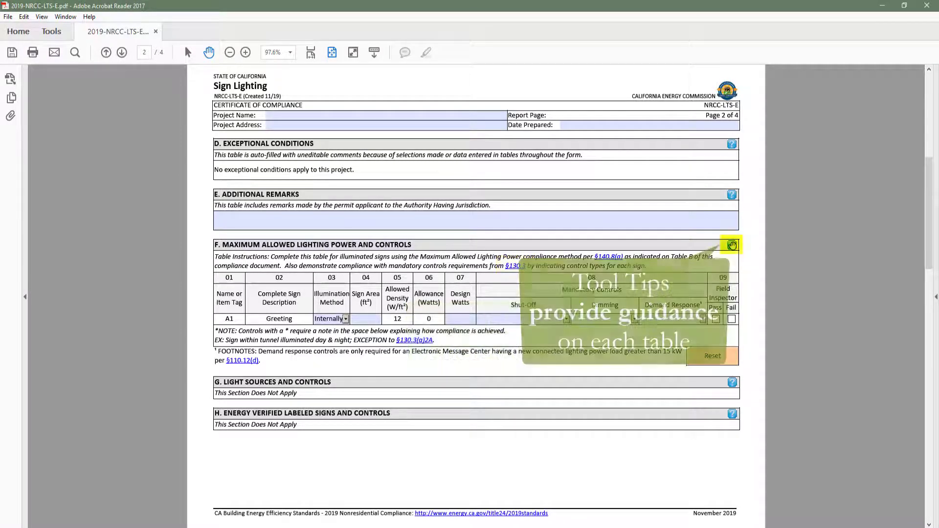
- Display the section F help tooltip
{"action": "mouse_move", "coordinate": [732, 245]}
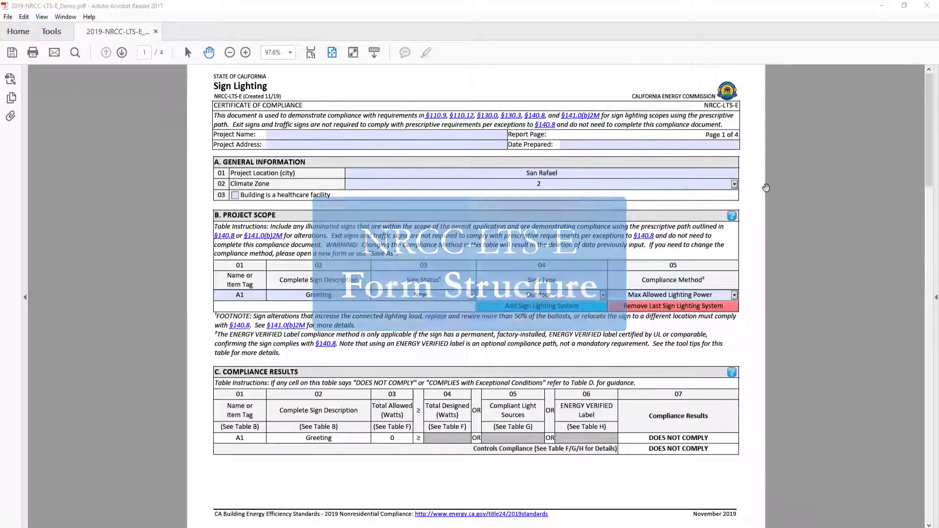
{"action": "left_click", "coordinate": [734, 184]}
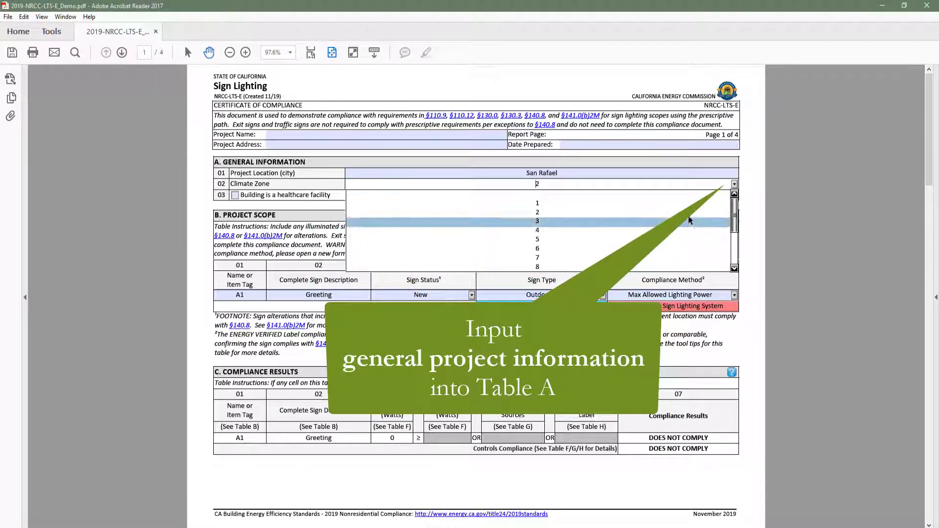
{"action": "left_click", "coordinate": [665, 212]}
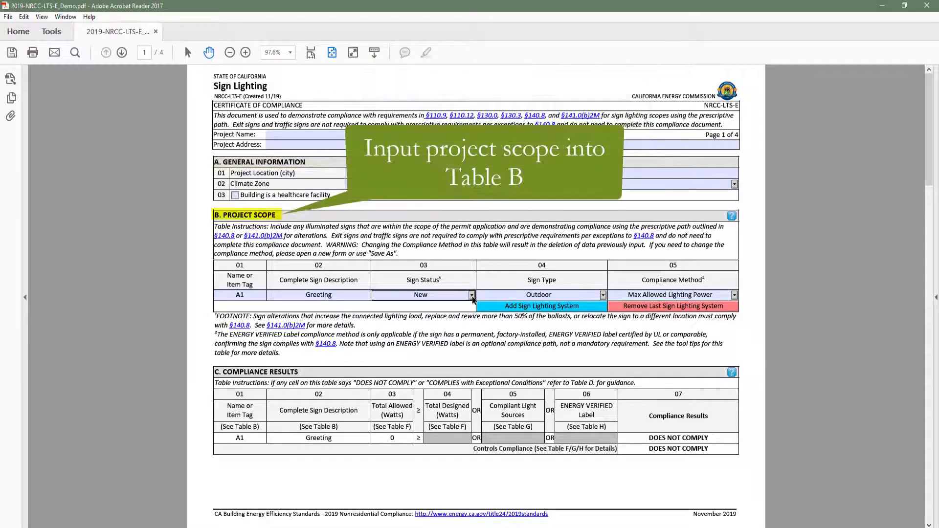
- Set sign A1 to New, Outdoor, with Alternate Light Sources as compliance method
{"action": "left_click", "coordinate": [472, 295]}
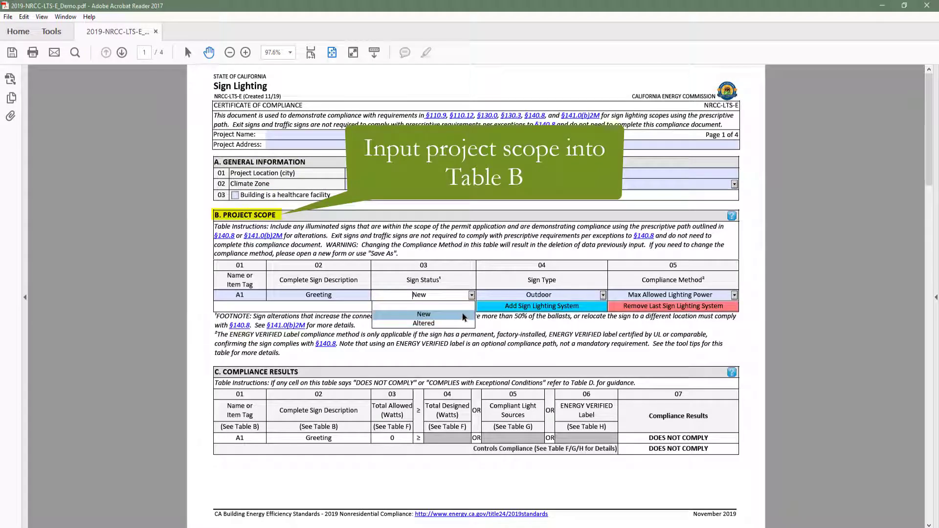
{"action": "left_click", "coordinate": [462, 313]}
{"action": "left_click", "coordinate": [603, 295]}
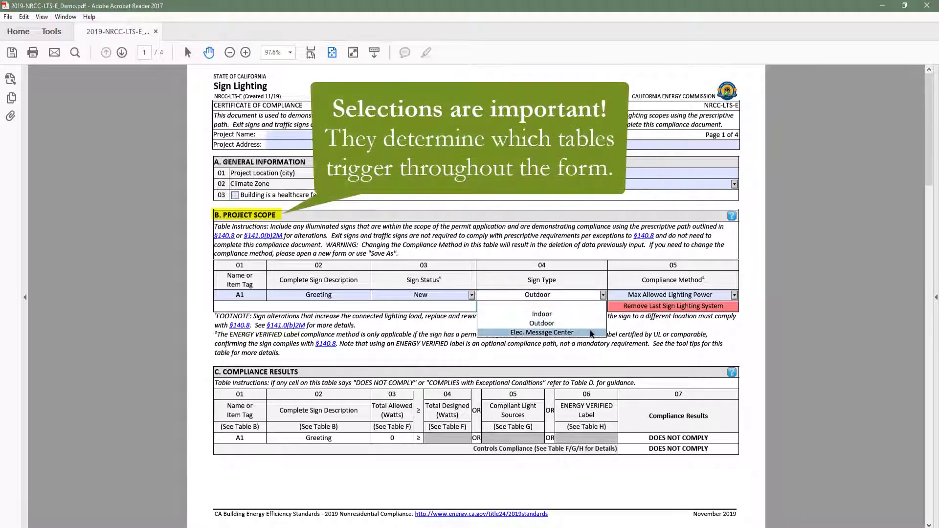
{"action": "left_click", "coordinate": [542, 323]}
{"action": "left_click", "coordinate": [734, 295]}
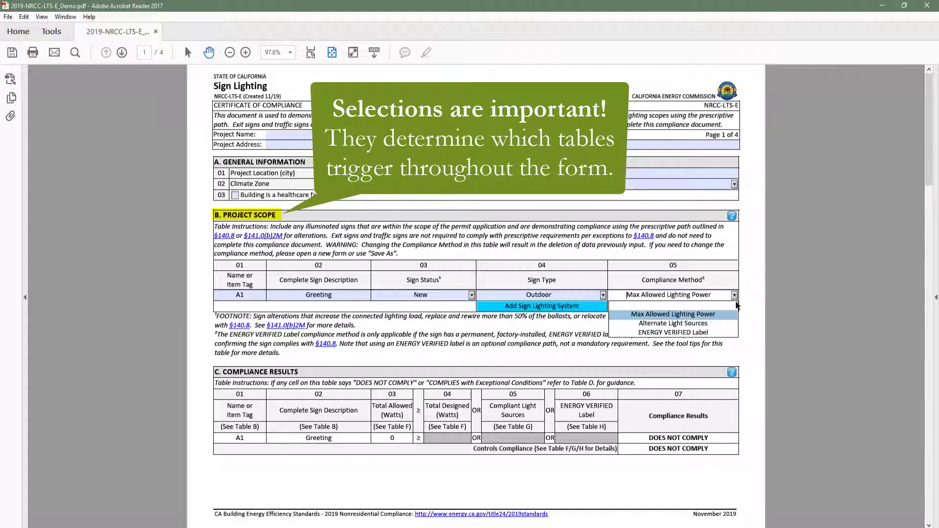
{"action": "left_click", "coordinate": [730, 315]}
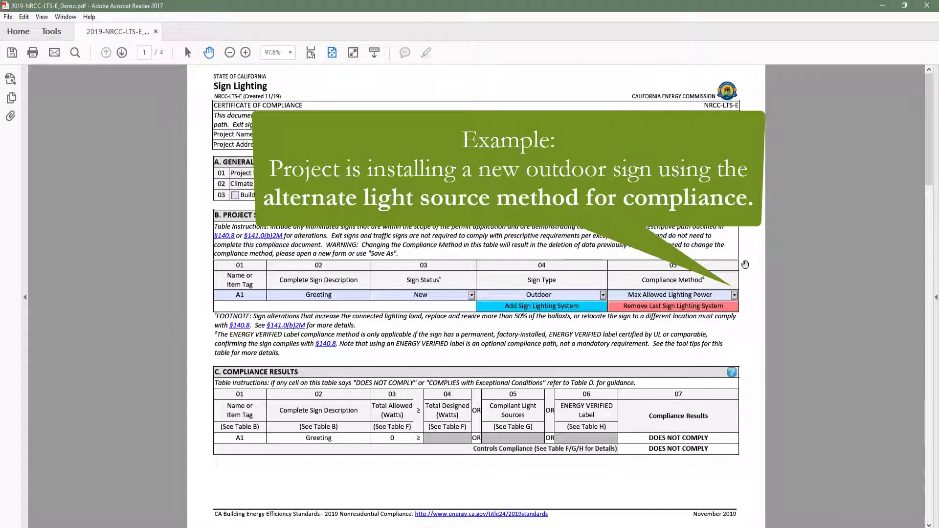
{"action": "left_click", "coordinate": [735, 296]}
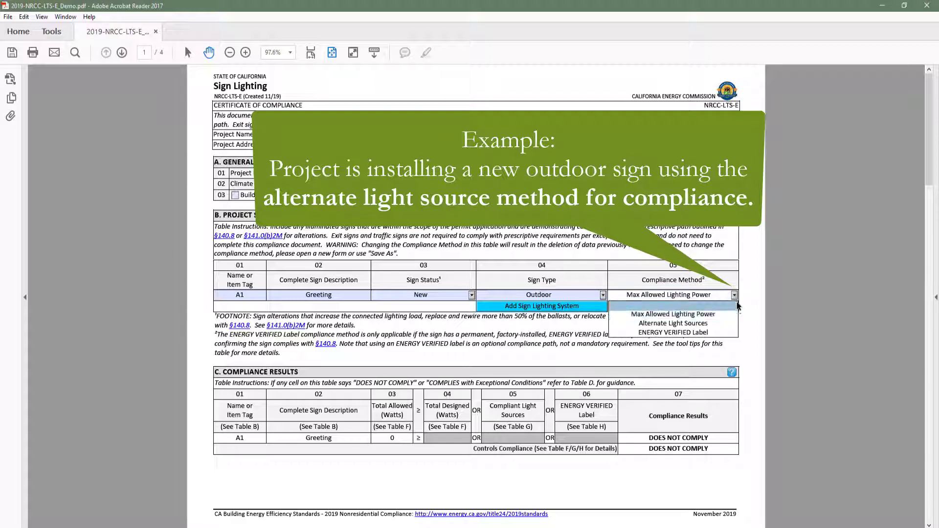
{"action": "left_click", "coordinate": [711, 324]}
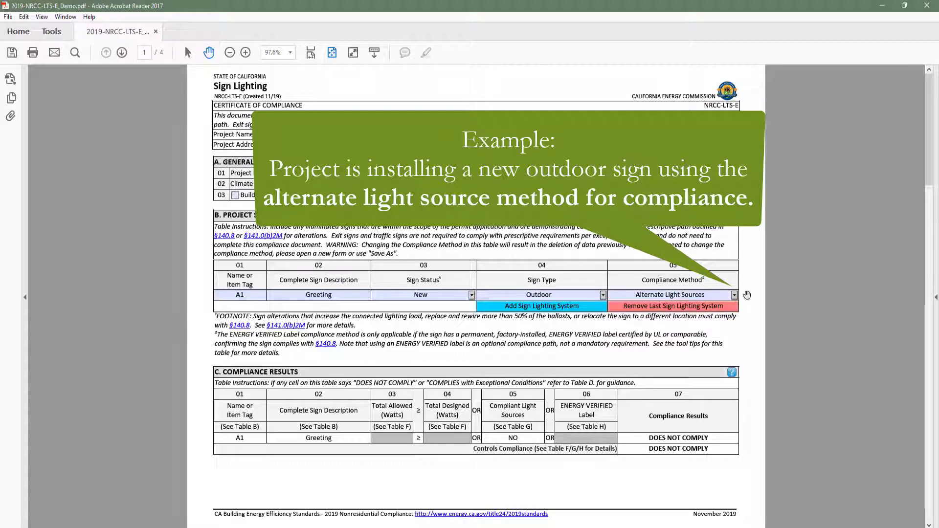
{"action": "scroll", "coordinate": [748, 296], "scroll_direction": "down", "scroll_amount": 3}
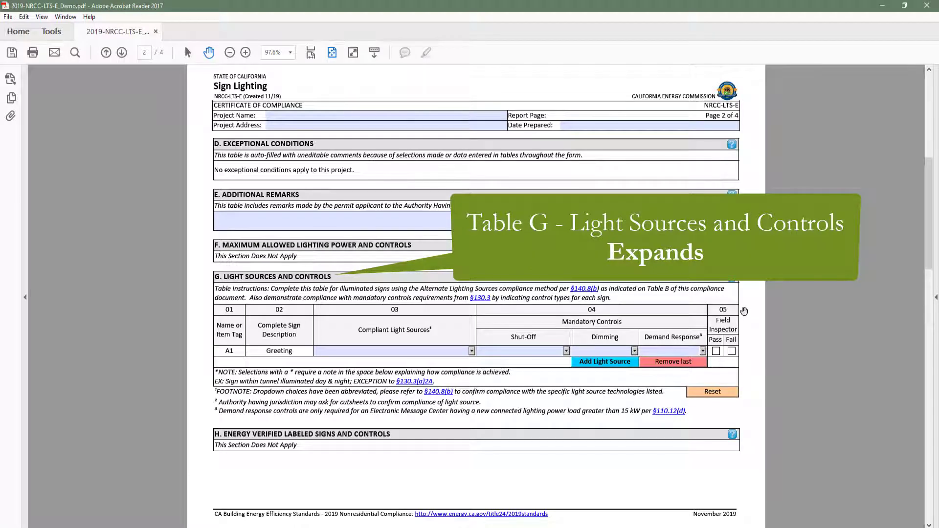
- Choose Metal halide + ballast 88%+ eff. as row A1's compliant light source in Table G
{"action": "scroll", "coordinate": [744, 312], "scroll_direction": "up", "scroll_amount": 3}
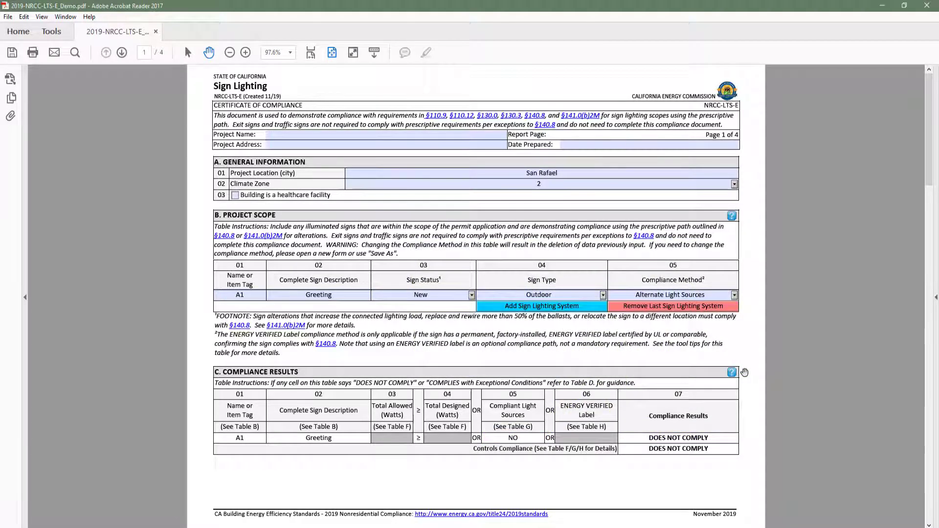
{"action": "scroll", "coordinate": [744, 373], "scroll_direction": "down", "scroll_amount": 2}
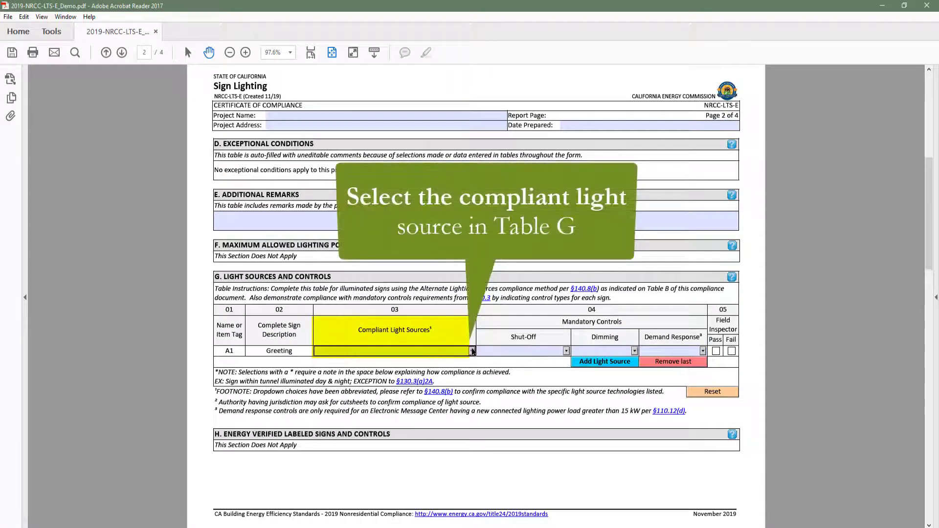
{"action": "left_click", "coordinate": [472, 351]}
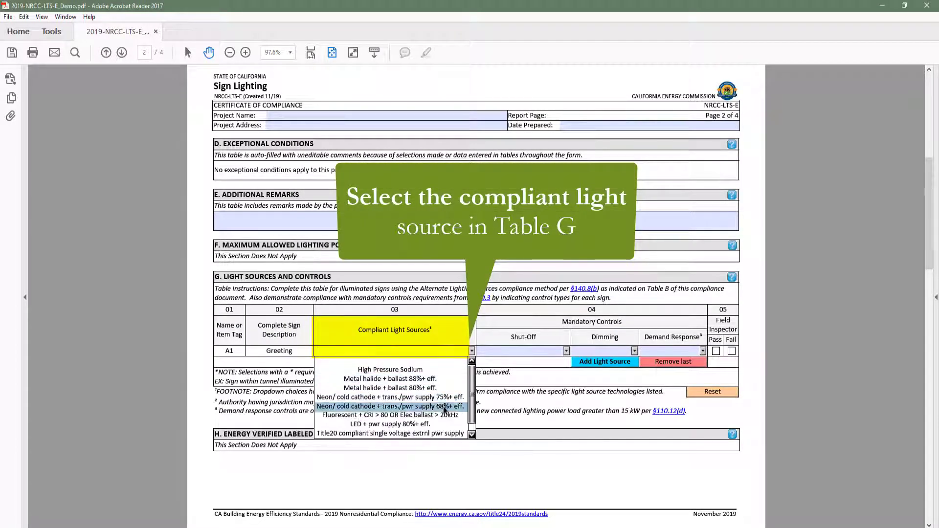
{"action": "left_click", "coordinate": [439, 377]}
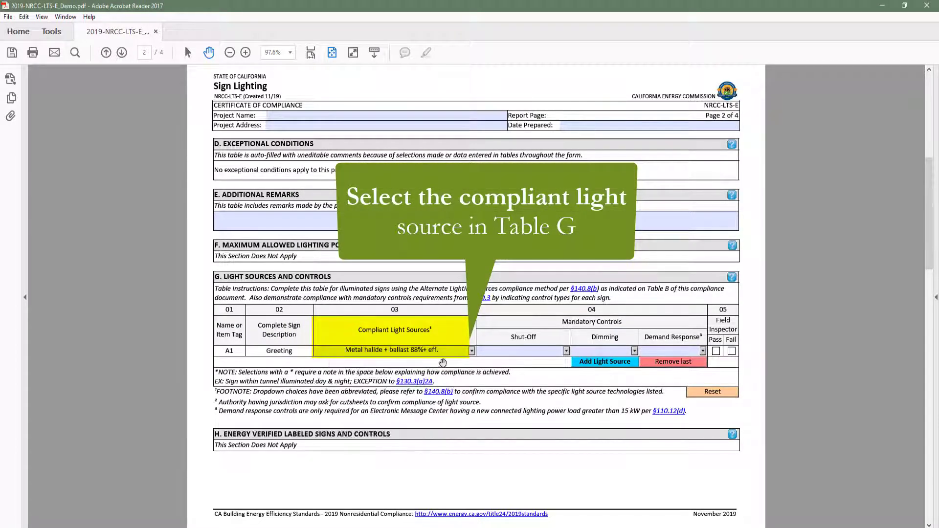
{"action": "scroll", "coordinate": [443, 362], "scroll_direction": "up", "scroll_amount": 2}
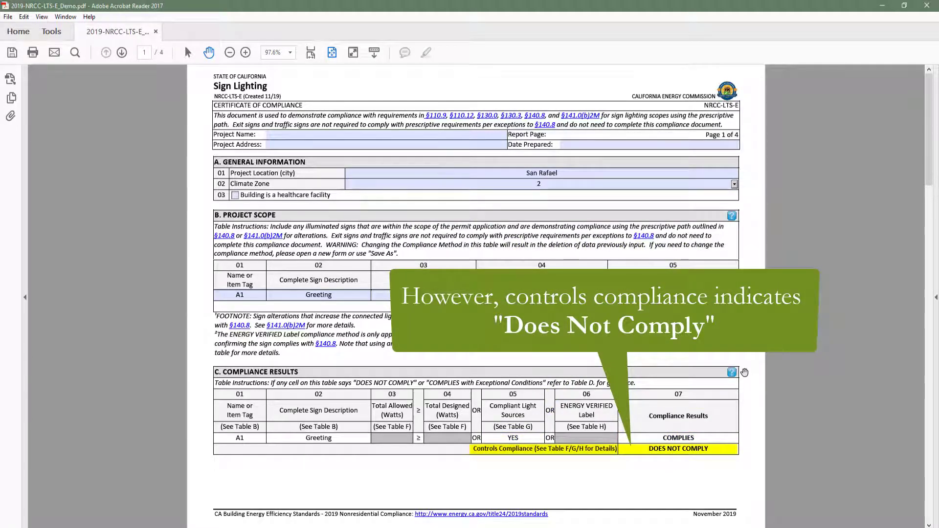
{"action": "scroll", "coordinate": [744, 372], "scroll_direction": "down", "scroll_amount": 3}
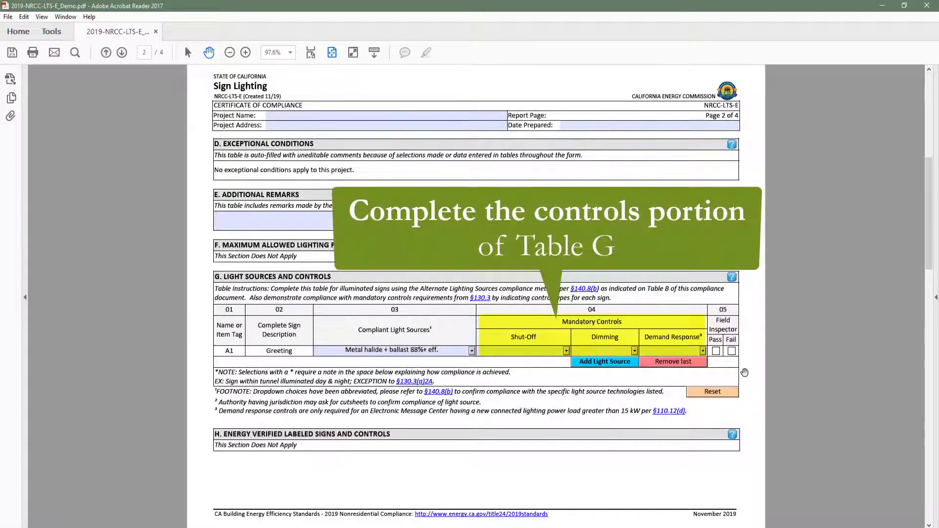
- Set row A1 shut-off to Astrn. Timer + Photocontrol and dimming to Pwr. reduced 65%+, leaving demand response unchanged
{"action": "left_click", "coordinate": [565, 350]}
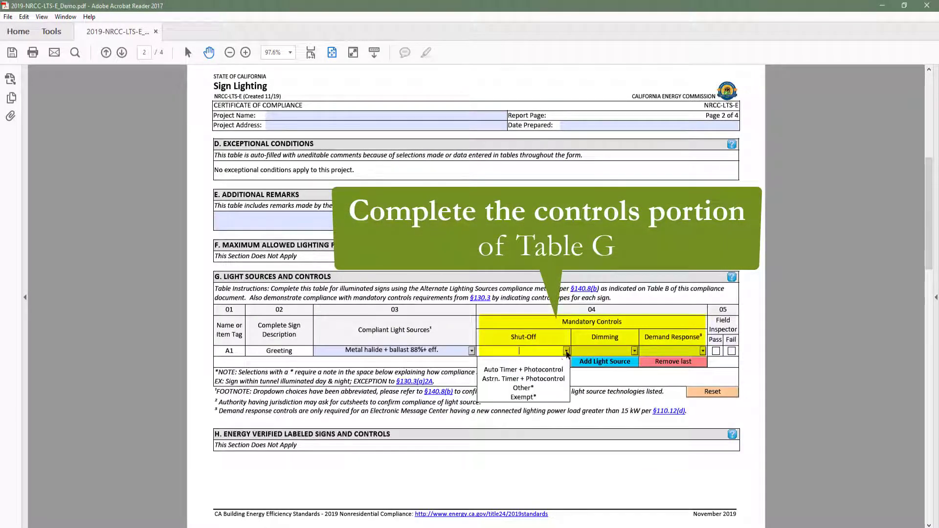
{"action": "left_click", "coordinate": [556, 378]}
{"action": "left_click", "coordinate": [635, 351]}
{"action": "left_click", "coordinate": [605, 366]}
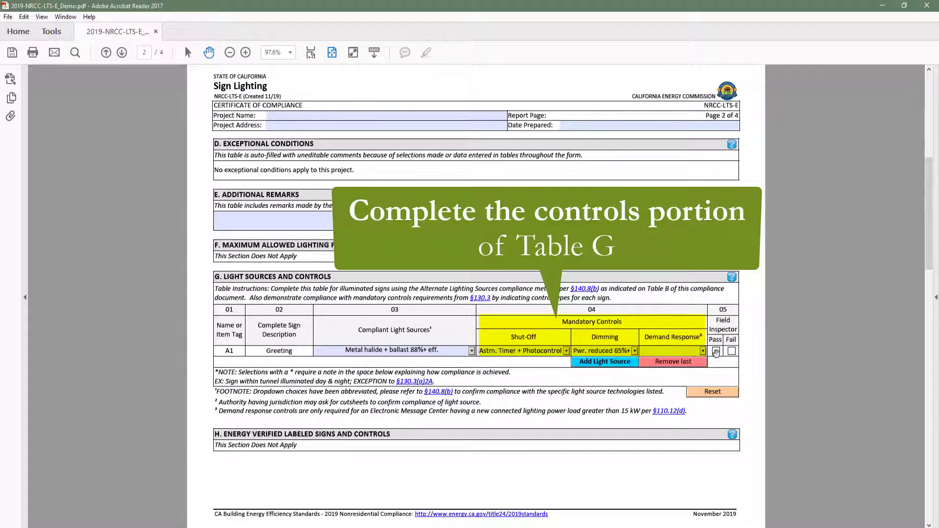
{"action": "left_click", "coordinate": [702, 351]}
{"action": "left_click", "coordinate": [692, 368]}
{"action": "scroll", "coordinate": [761, 375], "scroll_direction": "up", "scroll_amount": 3}
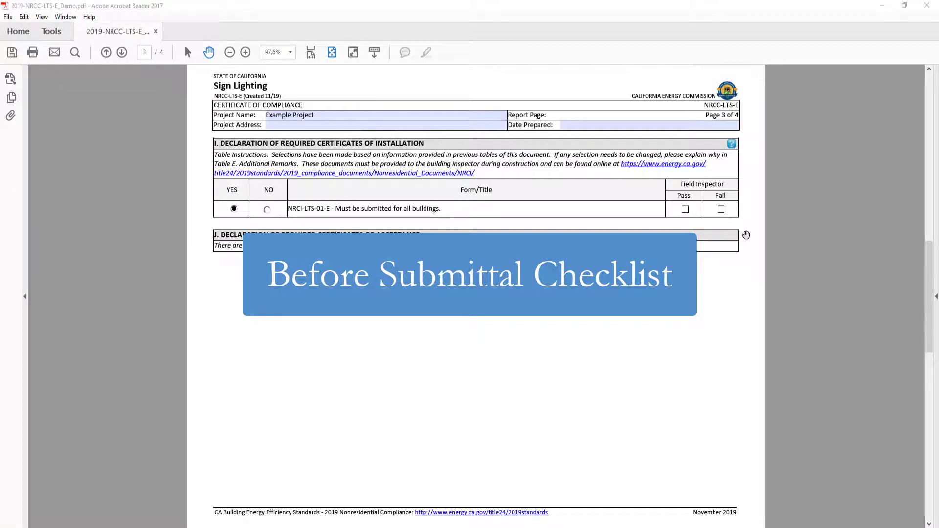
- Return to page 1 and enter '123 Example Project' in the Project Address field
{"action": "key", "text": "Home"}
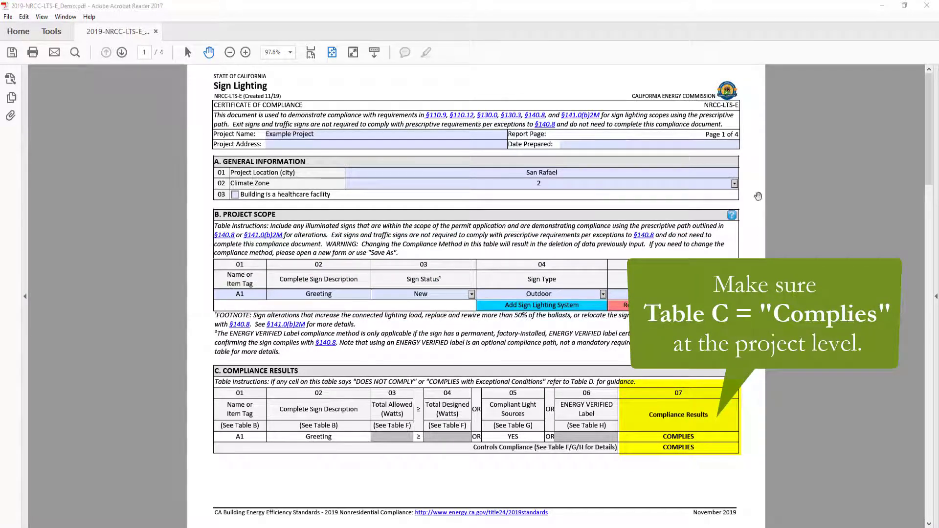
{"action": "left_click", "coordinate": [383, 133]}
{"action": "left_click", "coordinate": [363, 143]}
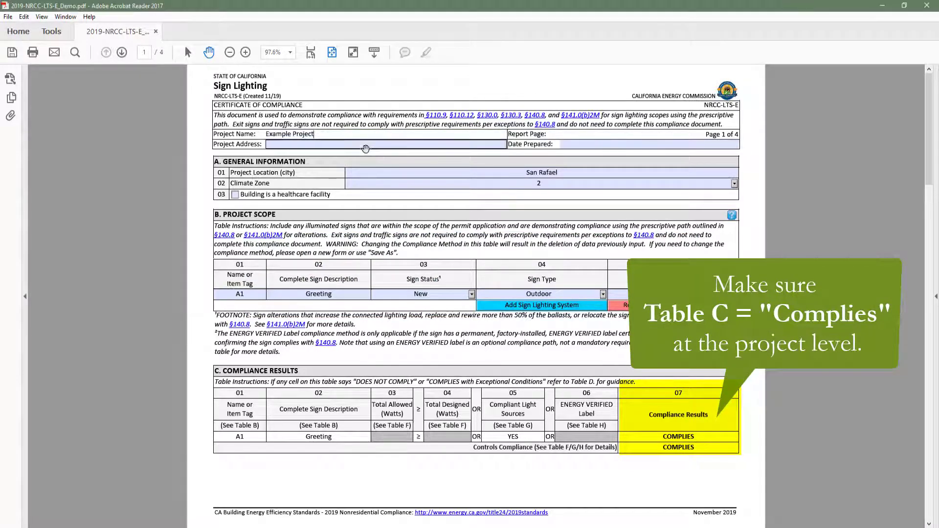
{"action": "type", "text": "123 Example"}
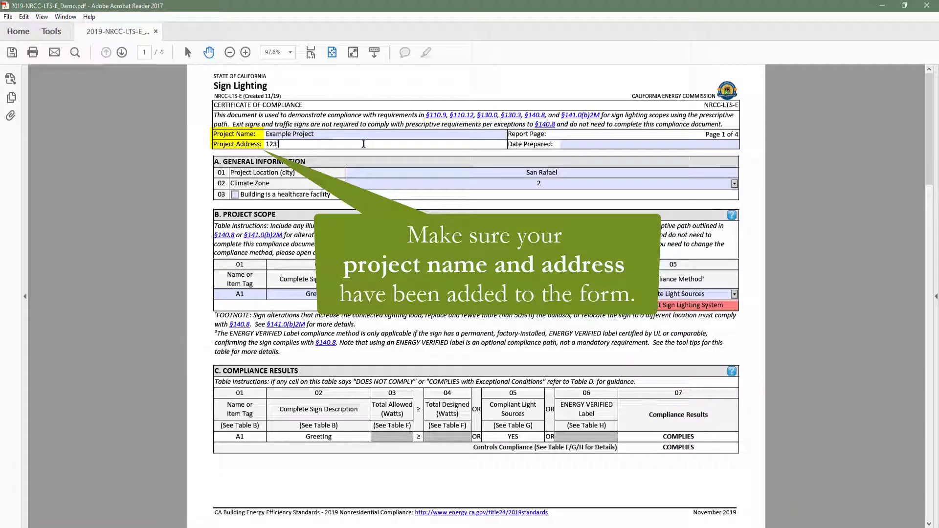
{"action": "type", "text": " Project"}
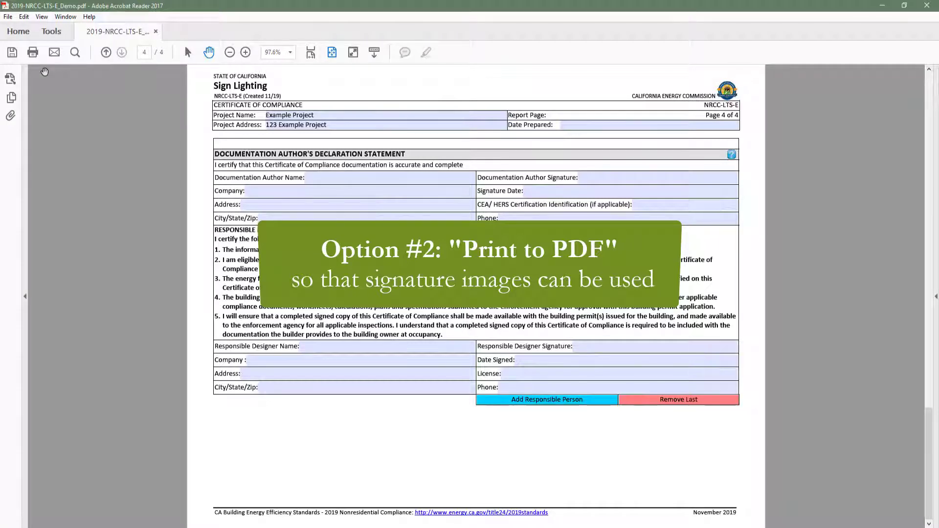
- Print the form using the Microsoft Print to PDF printer
{"action": "left_click", "coordinate": [7, 19]}
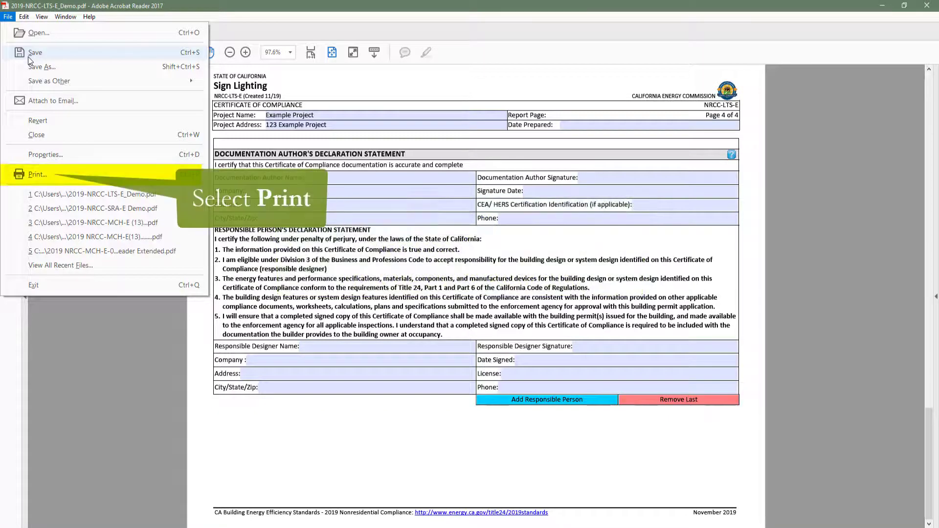
{"action": "left_click", "coordinate": [39, 172]}
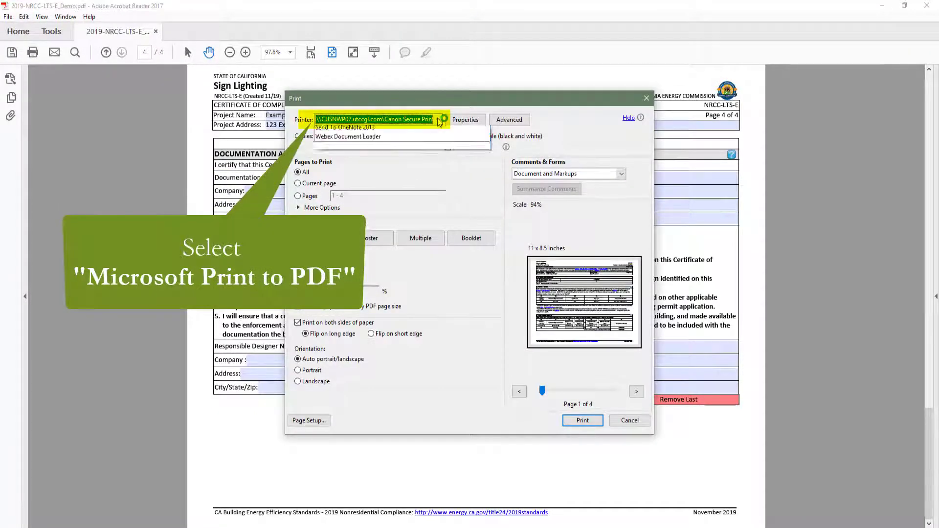
{"action": "left_click", "coordinate": [437, 120]}
{"action": "left_click", "coordinate": [424, 177]}
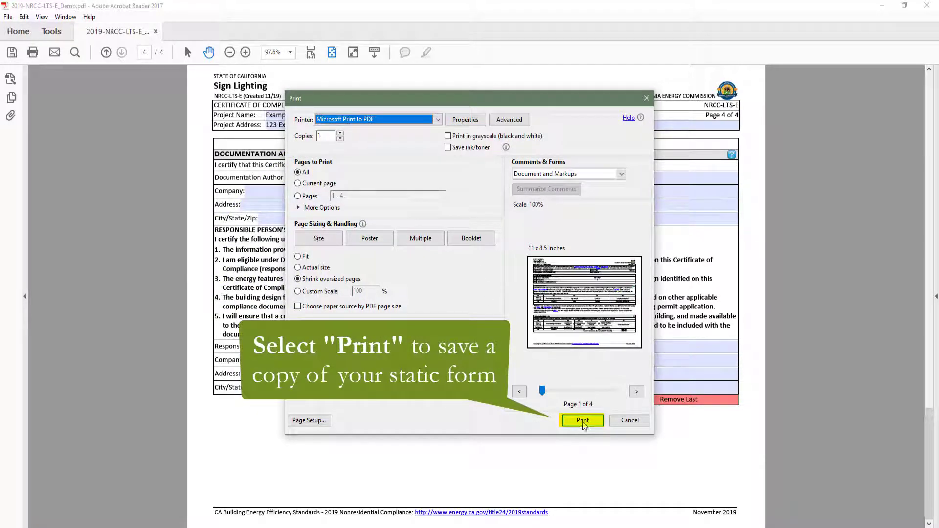
{"action": "left_click", "coordinate": [624, 421]}
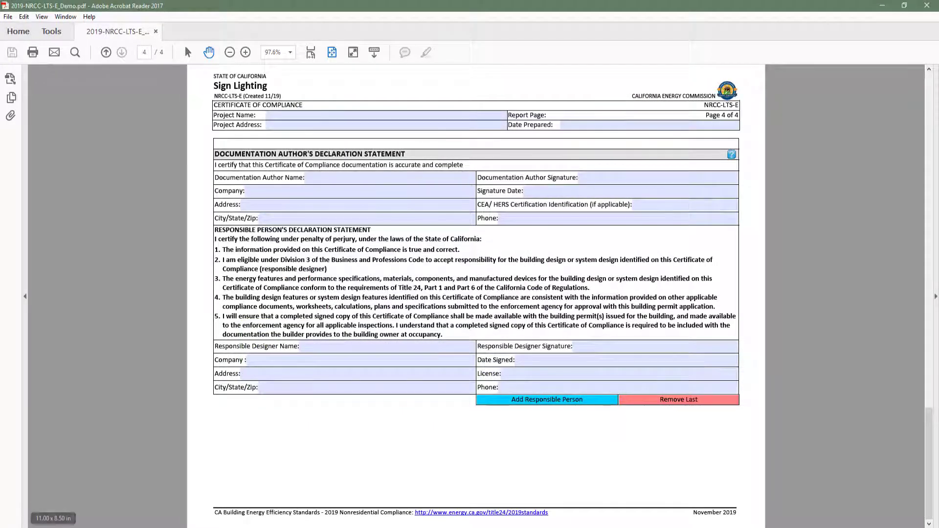
- Open 2019-NRCC-LTS-E_Static from File Explorer in Acrobat Reader
{"action": "double_click", "coordinate": [310, 253]}
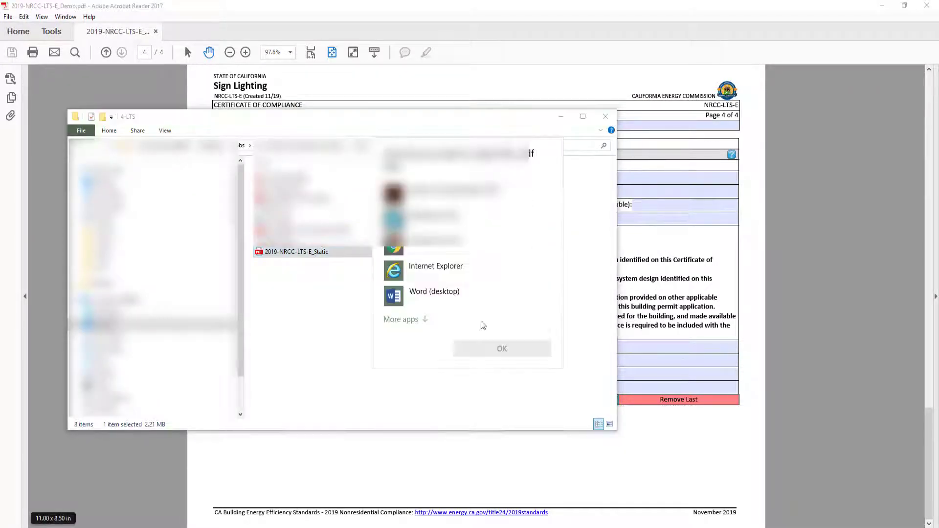
{"action": "left_click", "coordinate": [499, 348]}
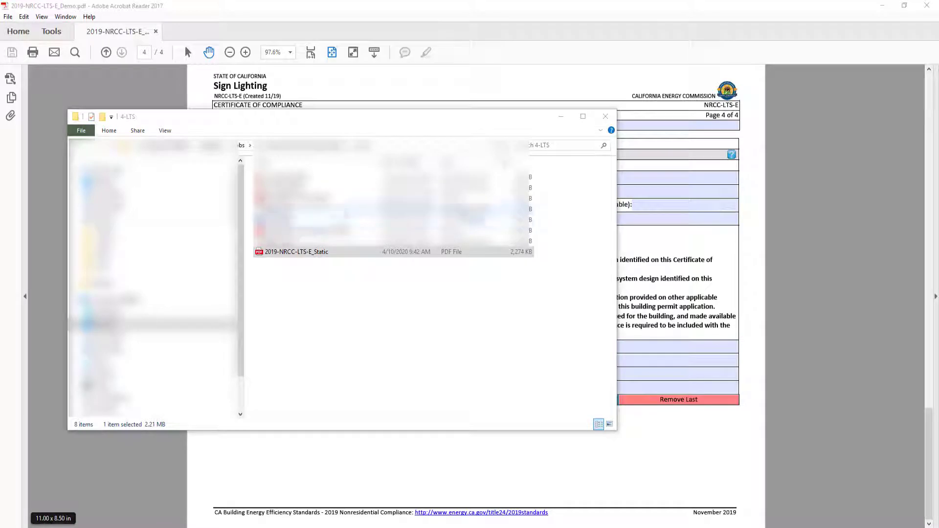
{"action": "mouse_move", "coordinate": [392, 514]}
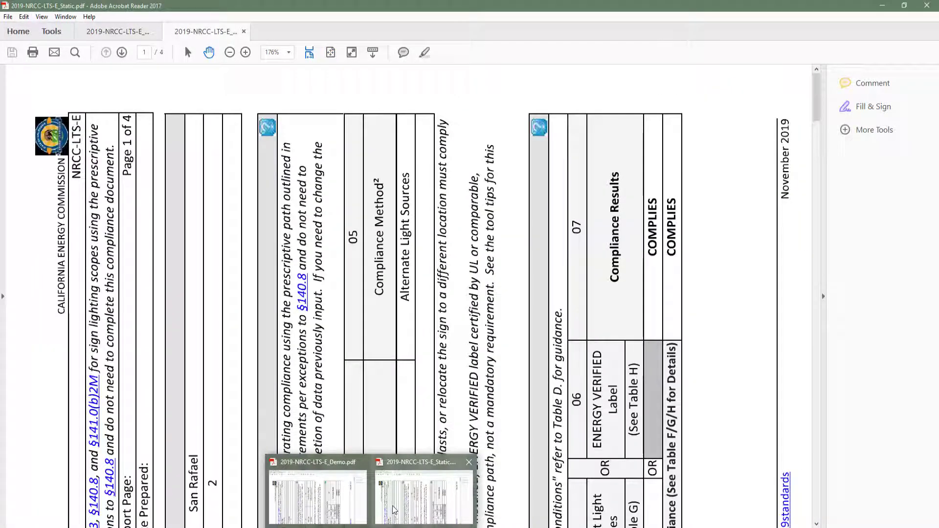
{"action": "left_click", "coordinate": [392, 513]}
- Rotate the page clockwise so it is upright and fit the whole page in view
{"action": "right_click", "coordinate": [370, 103]}
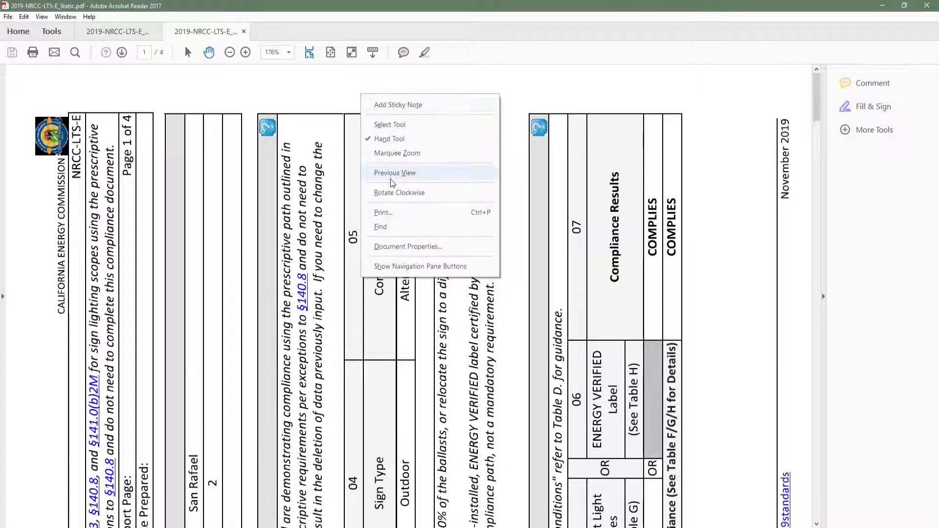
{"action": "left_click", "coordinate": [397, 193]}
{"action": "left_click", "coordinate": [335, 54]}
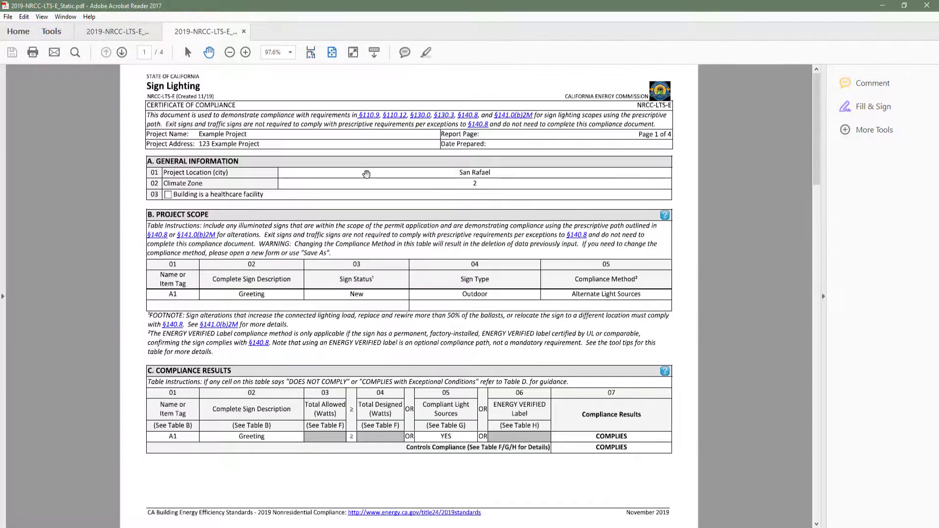
- Paste the signature image and position it in the Documentation Author Signature field on page 4
{"action": "scroll", "coordinate": [367, 175], "scroll_direction": "down", "scroll_amount": 3}
{"action": "key", "text": "ctrl+v"}
{"action": "mouse_move", "coordinate": [414, 297]}
{"action": "left_mouse_down"}
{"action": "mouse_move", "coordinate": [479, 250]}
{"action": "mouse_move", "coordinate": [542, 181]}
{"action": "mouse_move", "coordinate": [535, 177]}
{"action": "mouse_move", "coordinate": [558, 168]}
{"action": "left_mouse_up"}
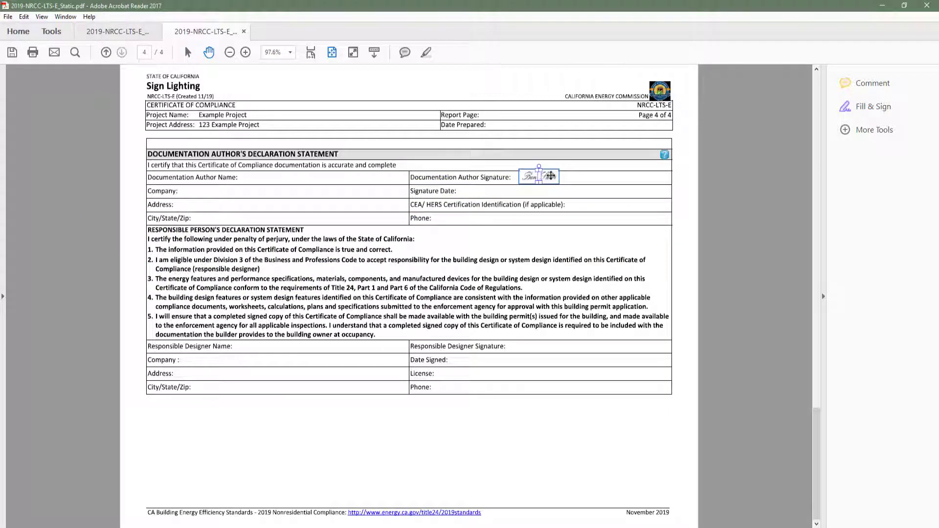
{"action": "left_click", "coordinate": [542, 162]}
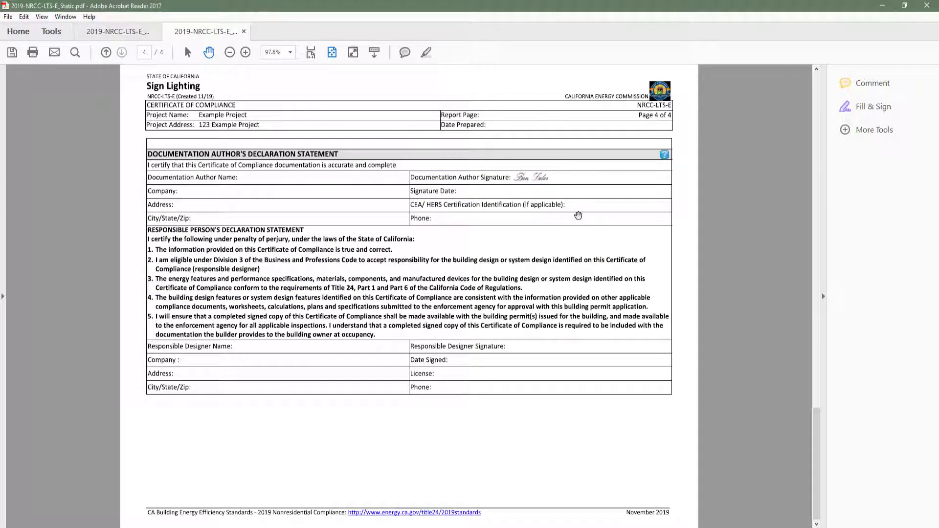